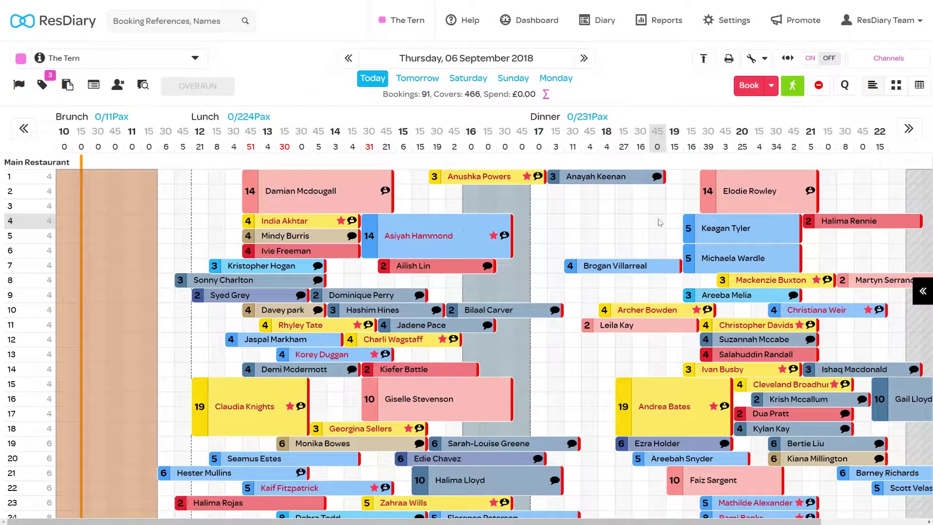
- Open the pre-order menu items settings and add a category named "Taster menu"
{"action": "left_click", "coordinate": [810, 26]}
{"action": "scroll", "coordinate": [751, 117], "scroll_direction": "down", "scroll_amount": 5}
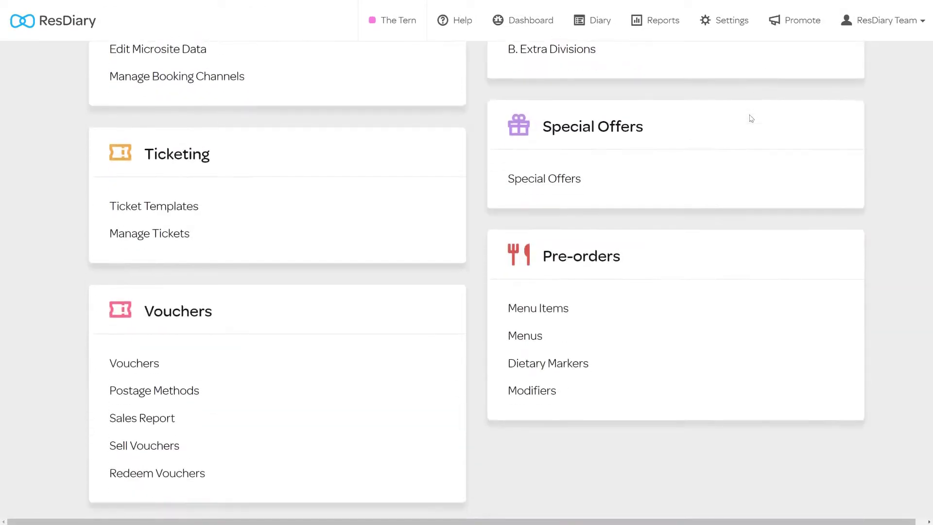
{"action": "left_click", "coordinate": [549, 196]}
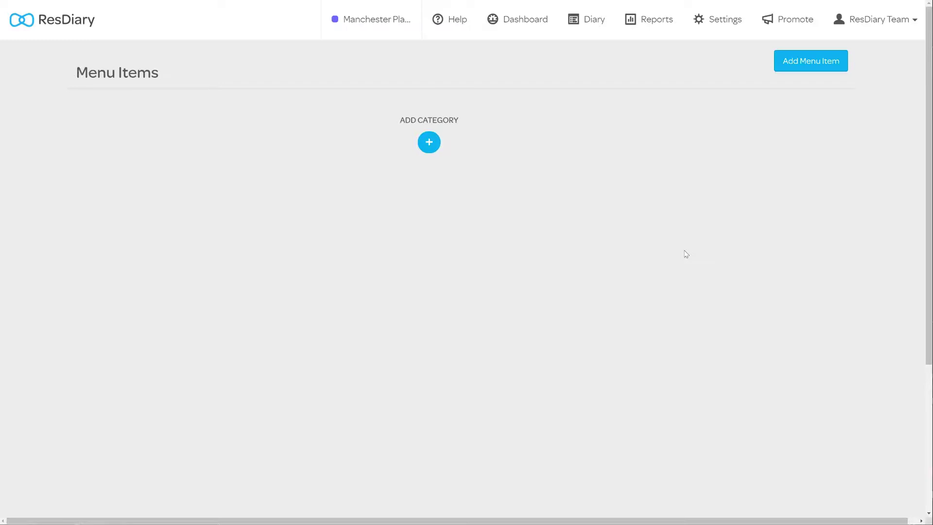
{"action": "left_click", "coordinate": [429, 142]}
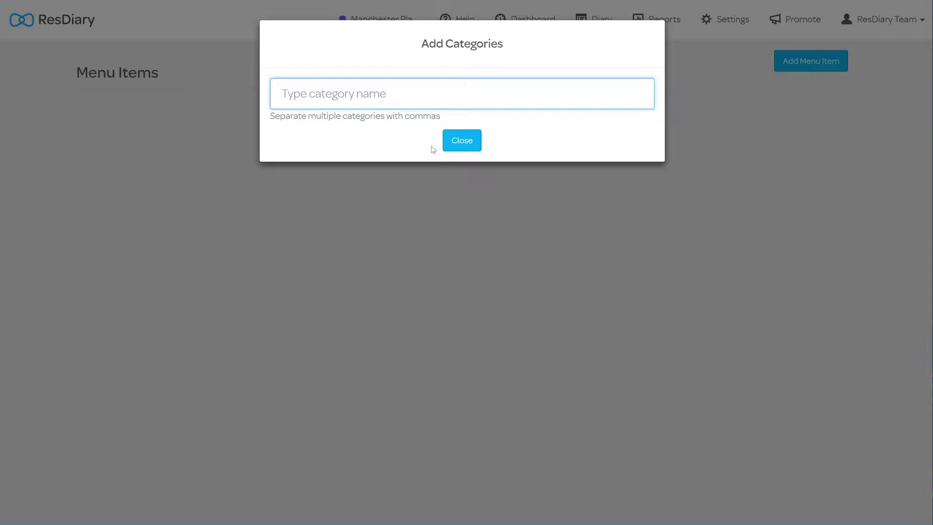
{"action": "type", "text": "Taster menu"}
{"action": "key", "text": "Return"}
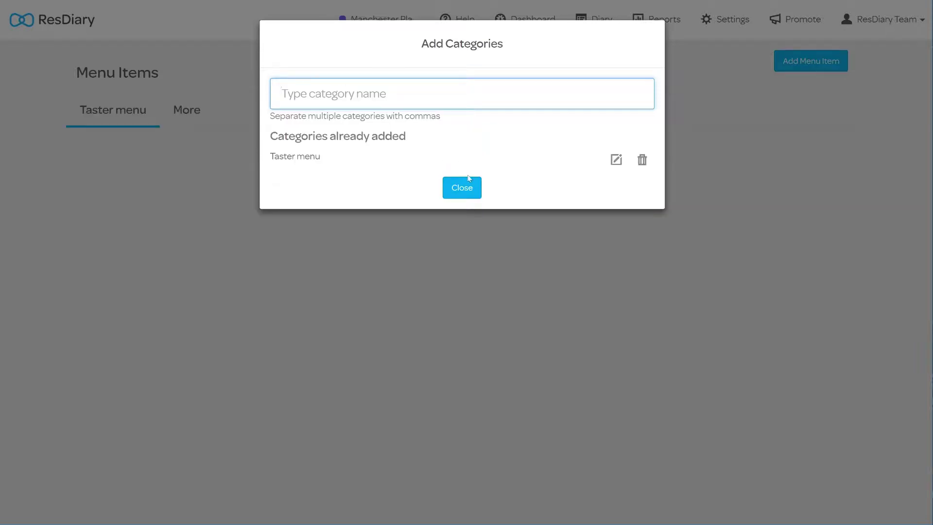
{"action": "left_click", "coordinate": [469, 185]}
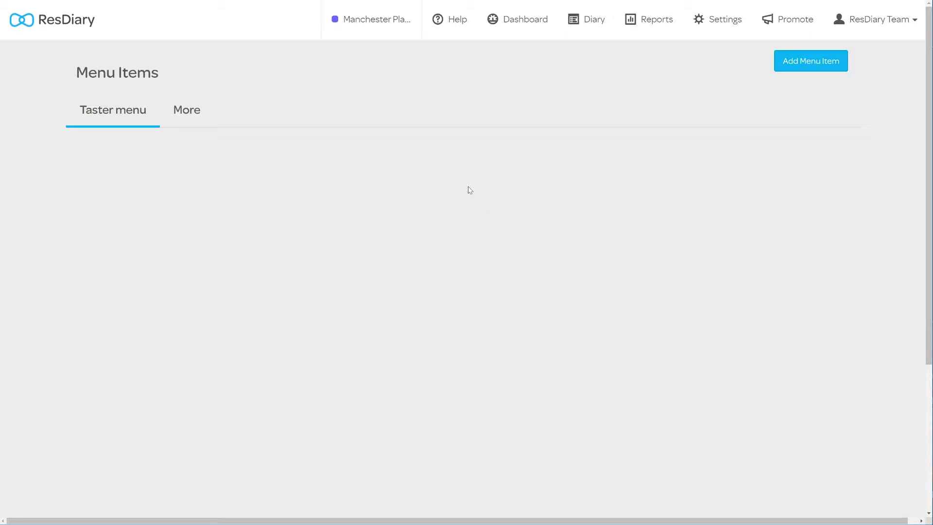
{"action": "left_click", "coordinate": [189, 111]}
{"action": "left_click", "coordinate": [197, 137]}
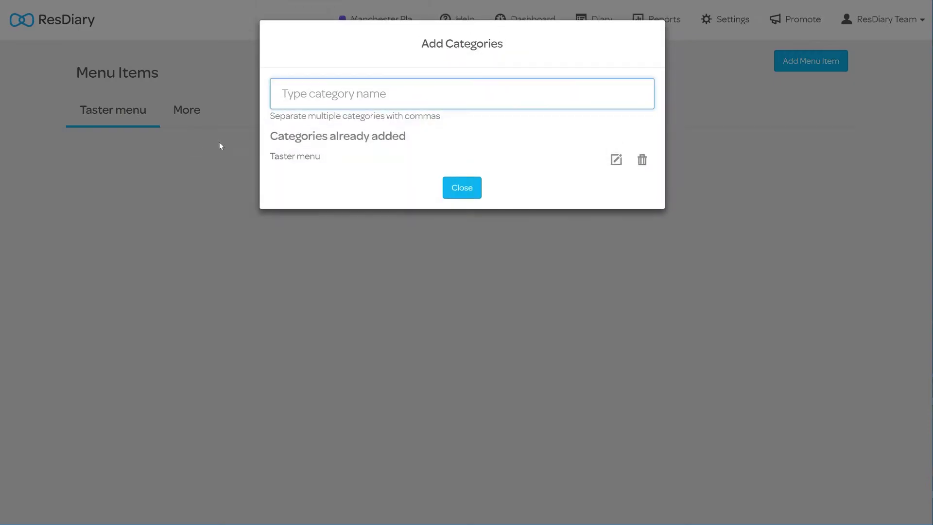
{"action": "left_click", "coordinate": [451, 185]}
- Add the menu item "Heritage tomato tart" at £17, described as "Heritage tomato tart, slow cooked duck egg, feta, caesar dressing", to the Taster menu category
{"action": "left_click", "coordinate": [831, 58]}
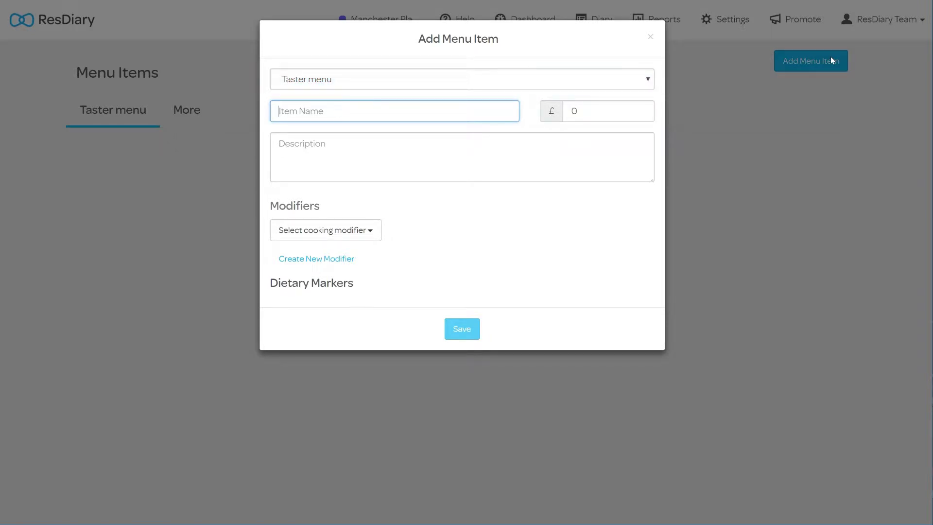
{"action": "type", "text": "Heritage tomato"}
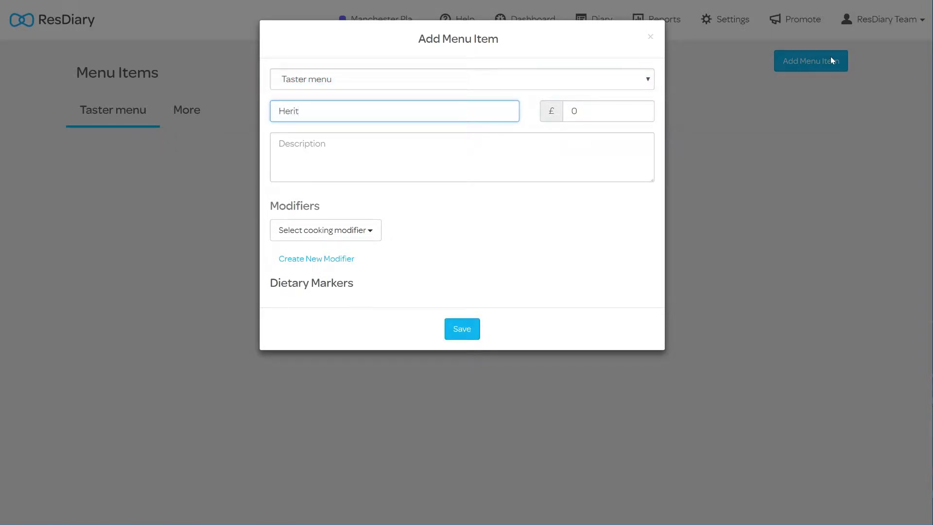
{"action": "type", "text": " tart"}
{"action": "key", "text": "Tab"}
{"action": "type", "text": "17"}
{"action": "key", "text": "Tab"}
{"action": "type", "text": "Heritage tomato tart, slow cooked duck egg, feta, caesar dressing"}
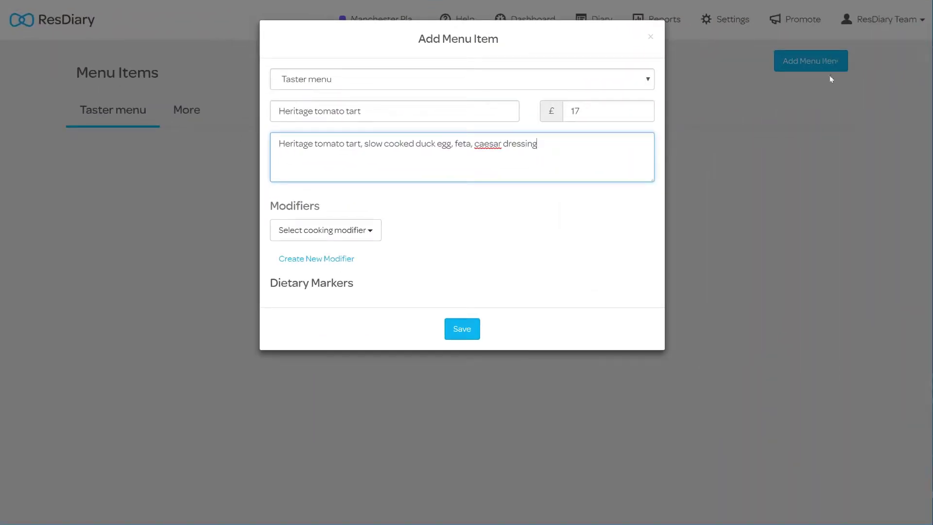
{"action": "left_click", "coordinate": [458, 328]}
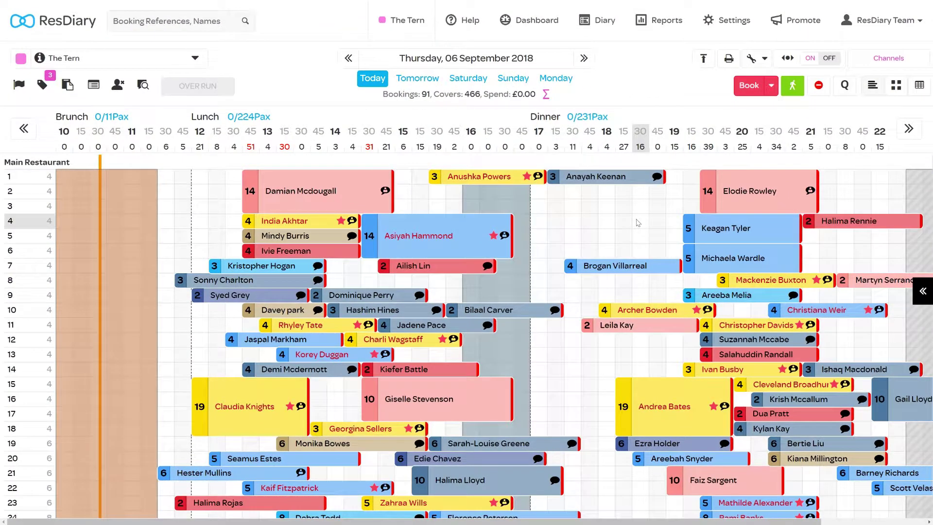
- Open the pre-order menus settings for The Tern and add a menu category named "taster menu"
{"action": "left_click", "coordinate": [801, 25]}
{"action": "scroll", "coordinate": [658, 195], "scroll_direction": "down", "scroll_amount": 5}
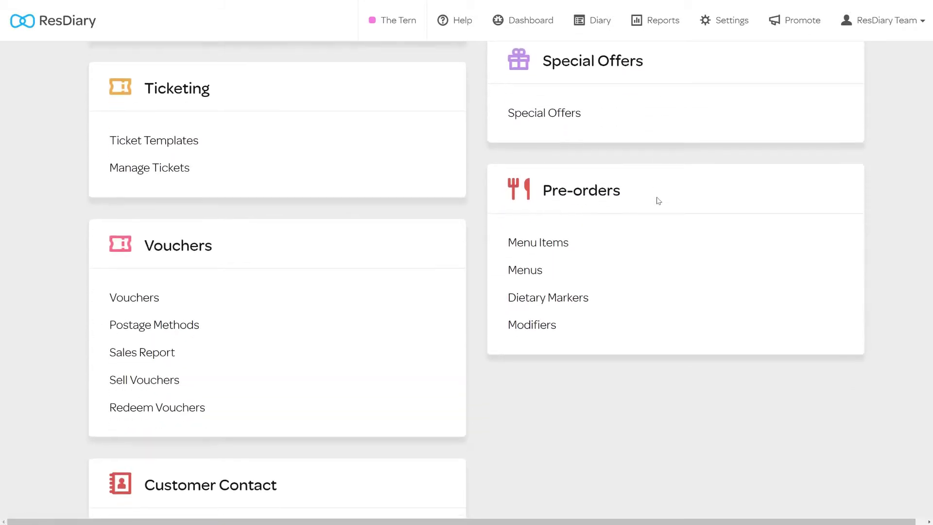
{"action": "left_click", "coordinate": [538, 275]}
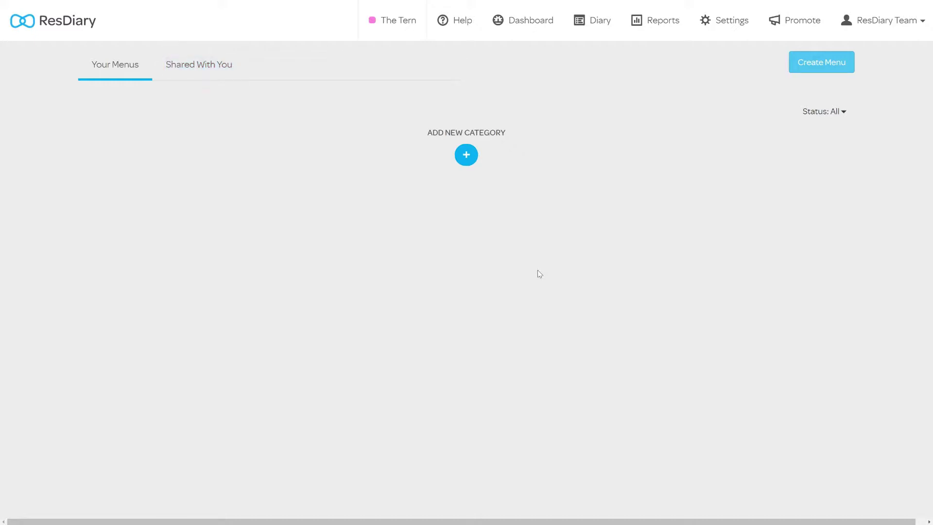
{"action": "left_click", "coordinate": [466, 155]}
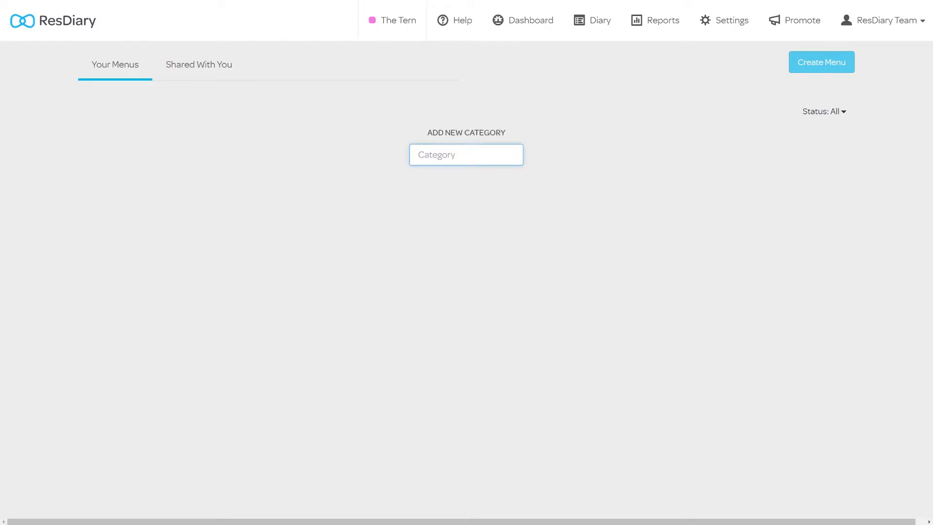
{"action": "type", "text": "taster menu"}
{"action": "key", "text": "Return"}
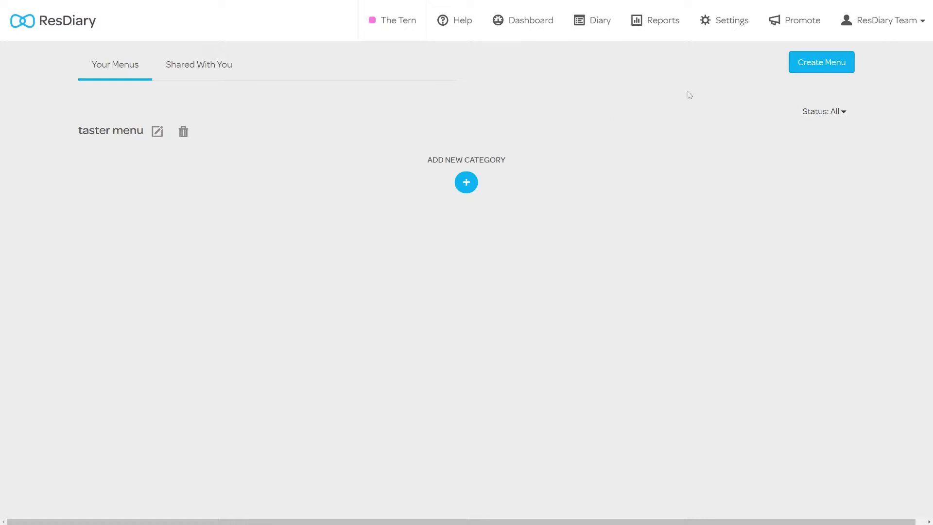
- Create a new menu named "taster menu" in the taster menu category with a cut-off time of 24 hours
{"action": "left_click", "coordinate": [801, 61]}
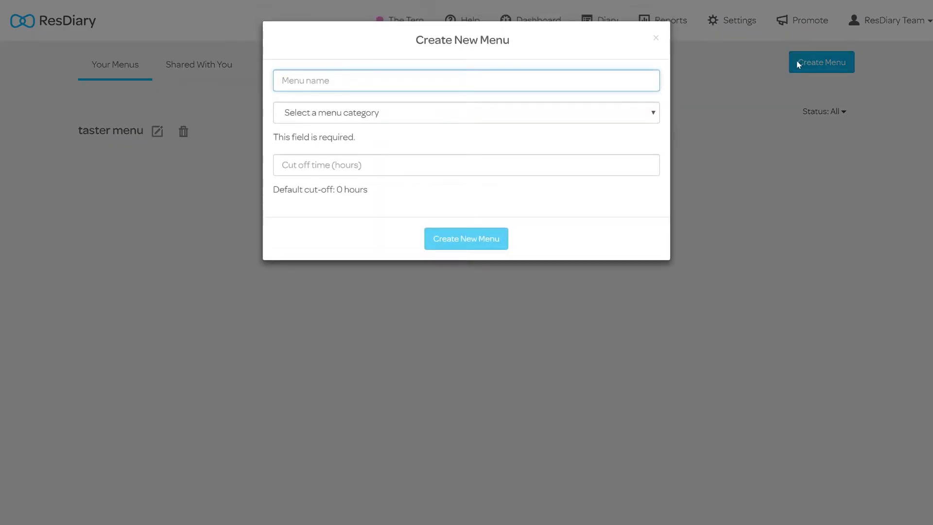
{"action": "type", "text": "taster menu"}
{"action": "key", "text": "Tab"}
{"action": "left_click", "coordinate": [639, 119]}
{"action": "left_click", "coordinate": [452, 140]}
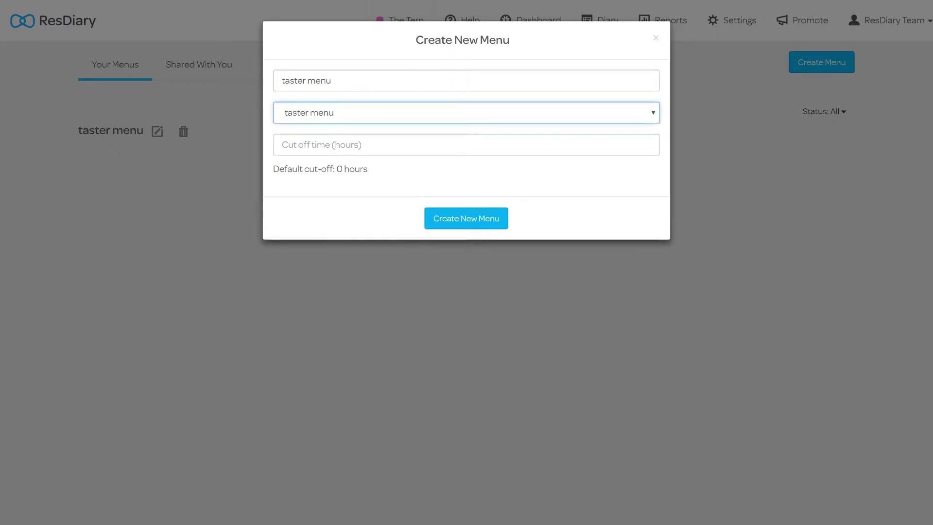
{"action": "key", "text": "Tab"}
{"action": "type", "text": "24"}
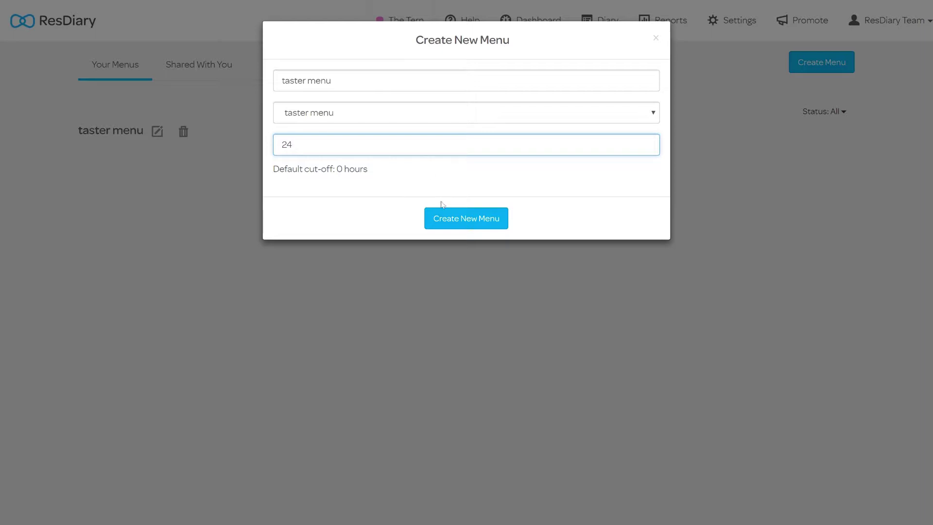
{"action": "left_click", "coordinate": [446, 217]}
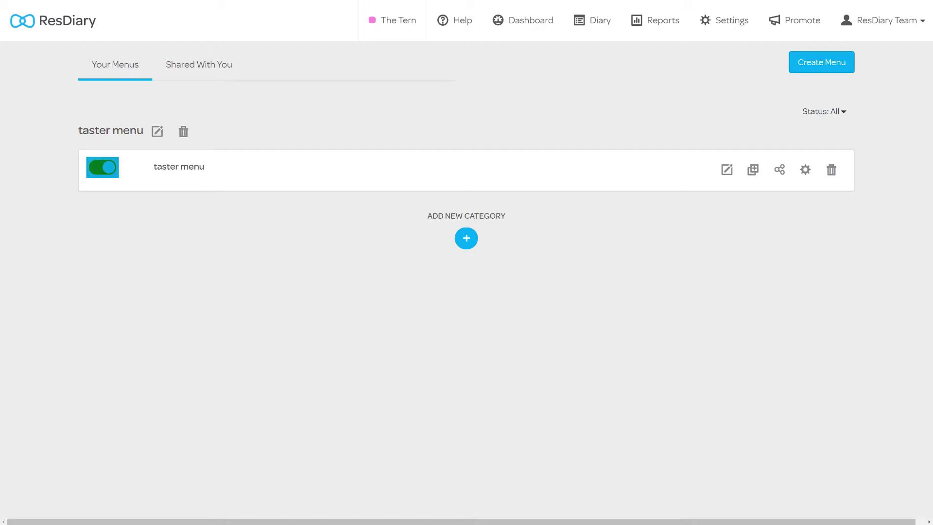
- Open the taster menu for editing and choose the Set Menu type after trying Set Menu (Fixed-price) with 2 price fields
{"action": "triple_click", "coordinate": [179, 167]}
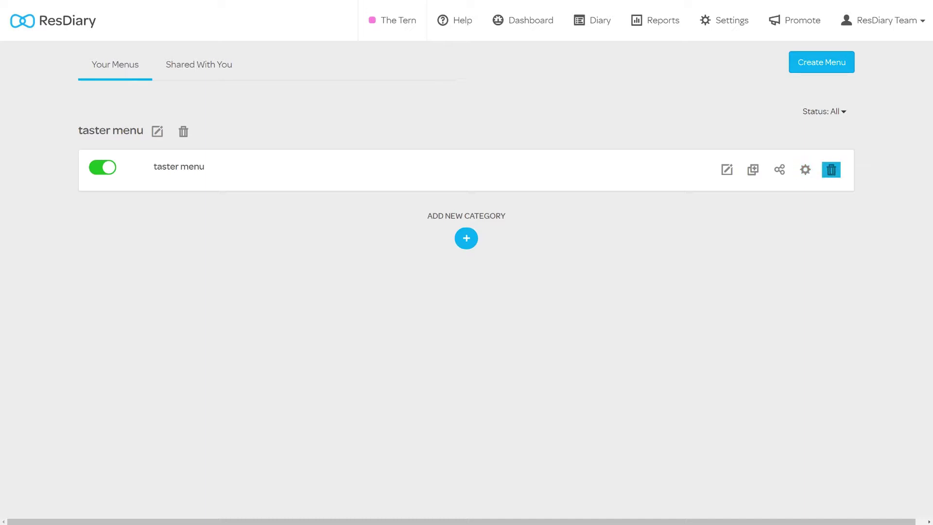
{"action": "left_click", "coordinate": [727, 169]}
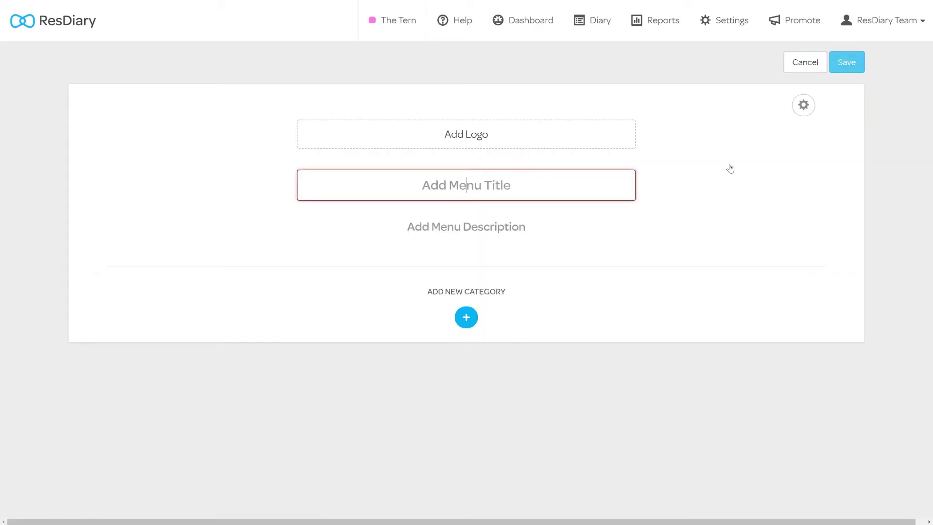
{"action": "left_click", "coordinate": [802, 109]}
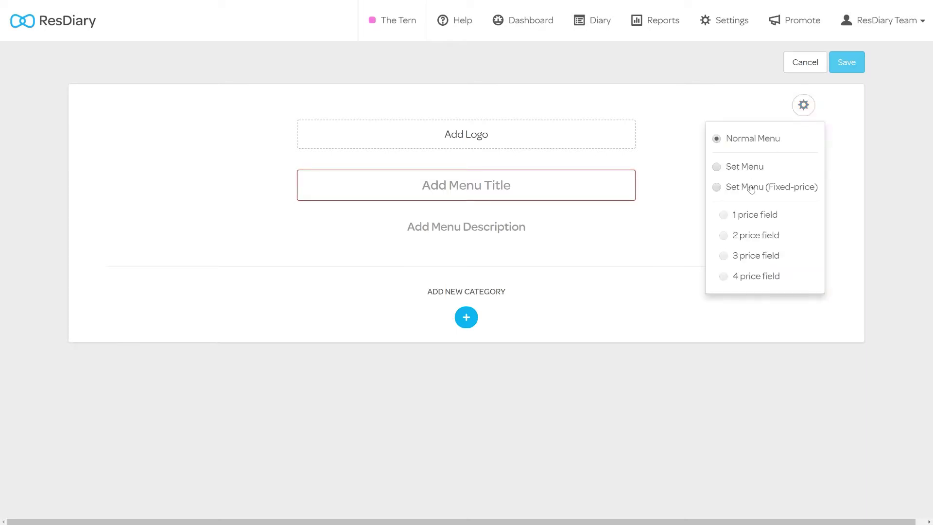
{"action": "left_click", "coordinate": [723, 190]}
{"action": "left_click", "coordinate": [721, 235]}
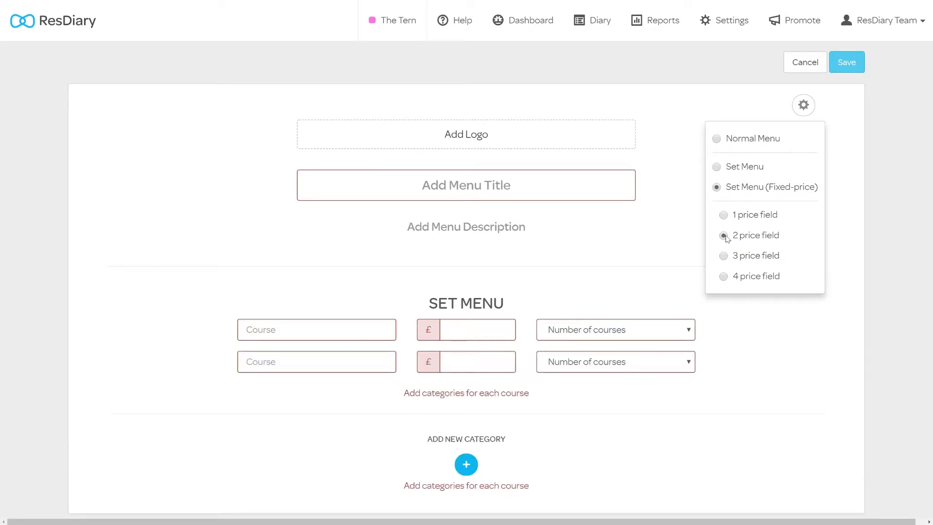
{"action": "left_click", "coordinate": [716, 167]}
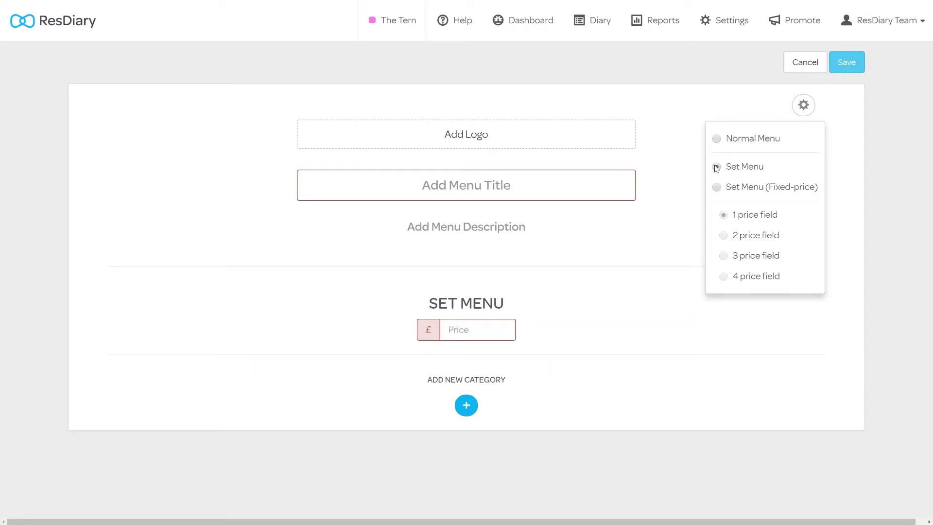
{"action": "left_click", "coordinate": [554, 144]}
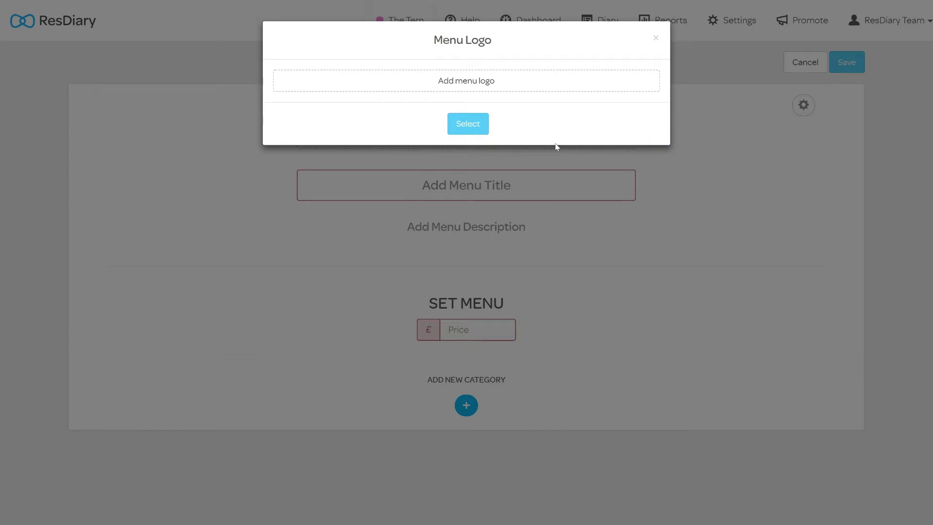
{"action": "left_click", "coordinate": [487, 87]}
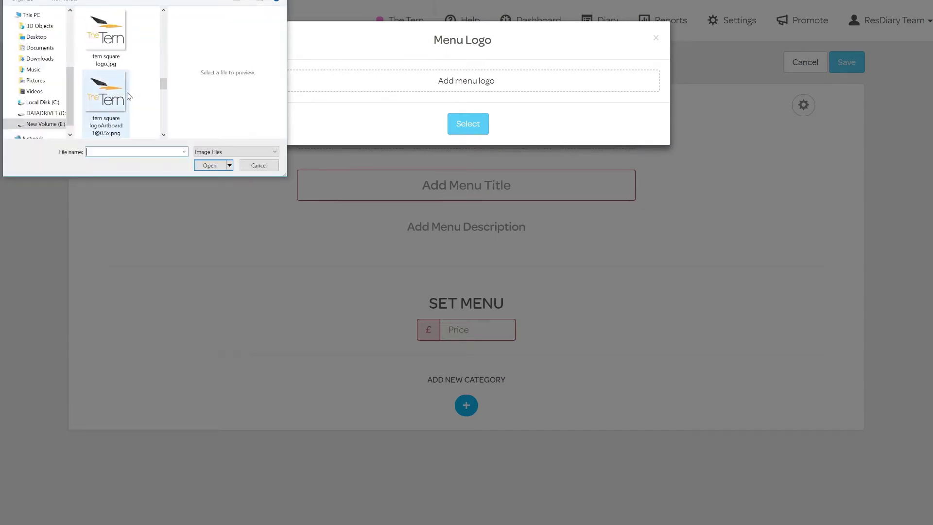
{"action": "double_click", "coordinate": [128, 96]}
{"action": "left_click", "coordinate": [493, 292]}
- Title the menu "Chef's taster menu" and paste in the copied description of the latest autumnal menu
{"action": "type", "text": "Chef"}
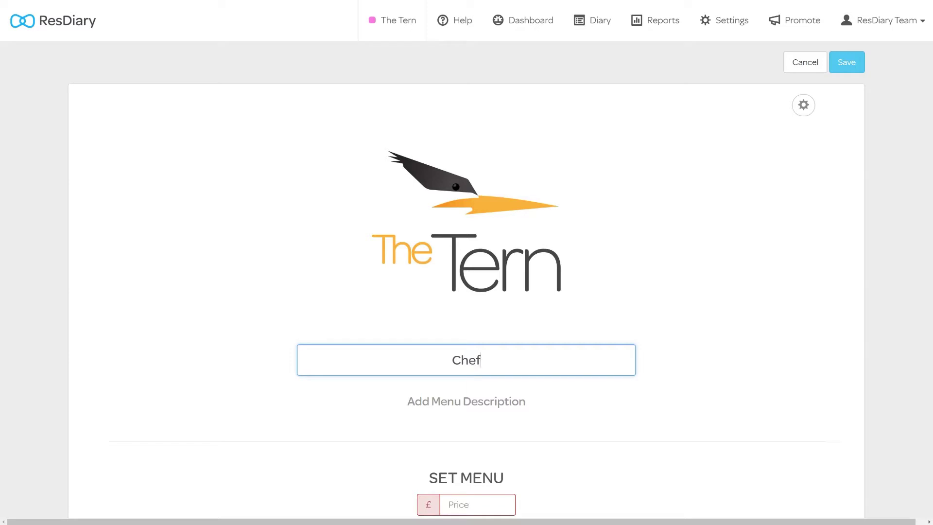
{"action": "type", "text": "'s taste"}
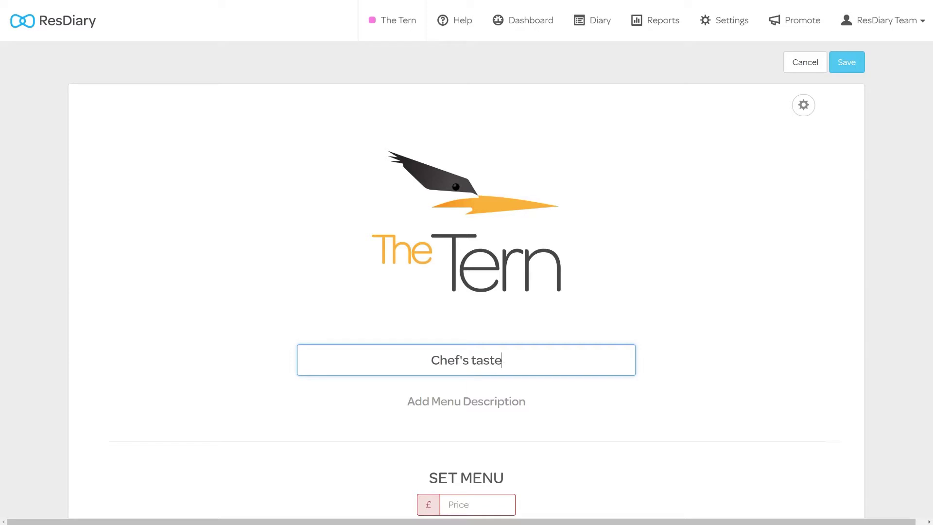
{"action": "type", "text": "r menu"}
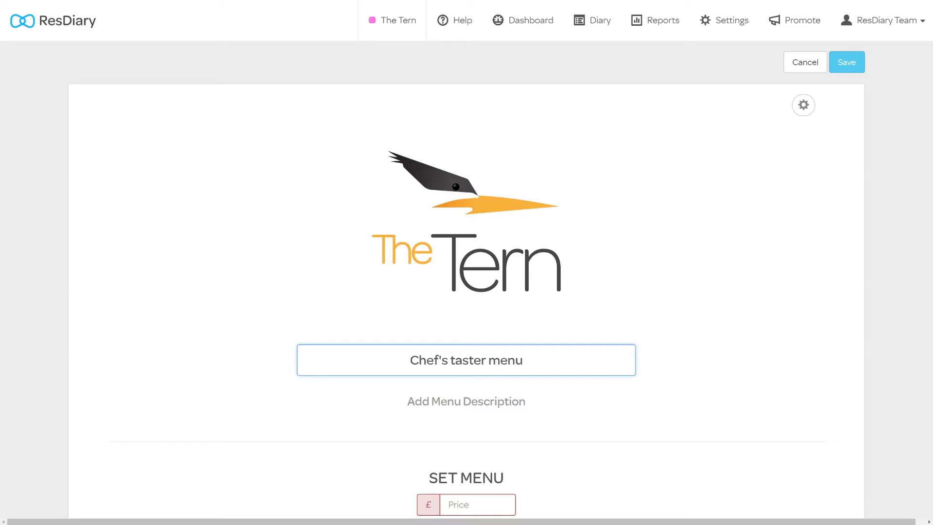
{"action": "key", "text": "Tab"}
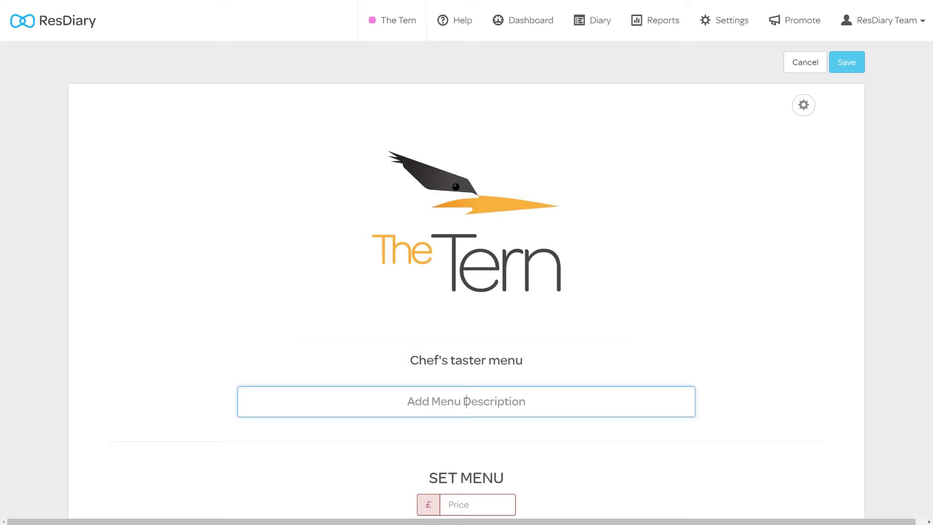
{"action": "key", "text": "ctrl+v"}
- Set the set menu price to £45 and add a course category named "3rd course"
{"action": "scroll", "coordinate": [476, 437], "scroll_direction": "down", "scroll_amount": 2}
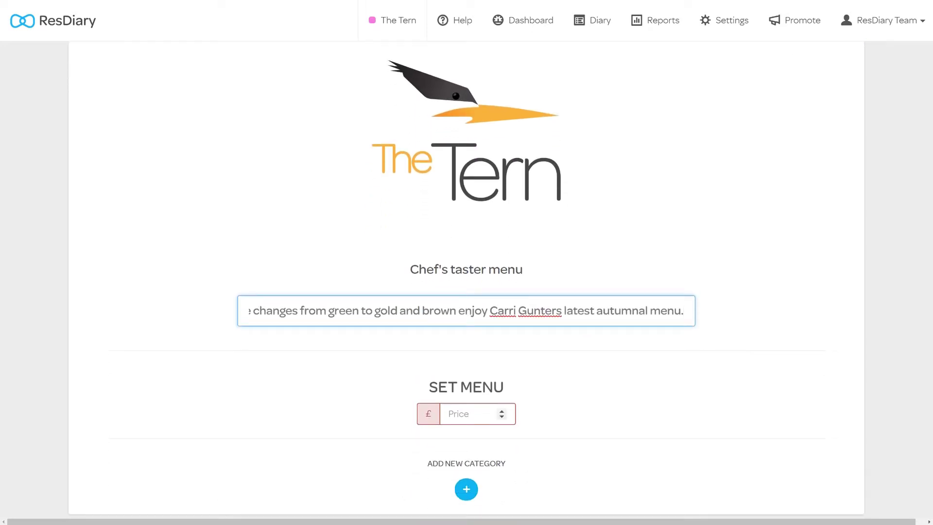
{"action": "left_click", "coordinate": [471, 414]}
{"action": "type", "text": "45"}
{"action": "scroll", "coordinate": [490, 492], "scroll_direction": "down", "scroll_amount": 1}
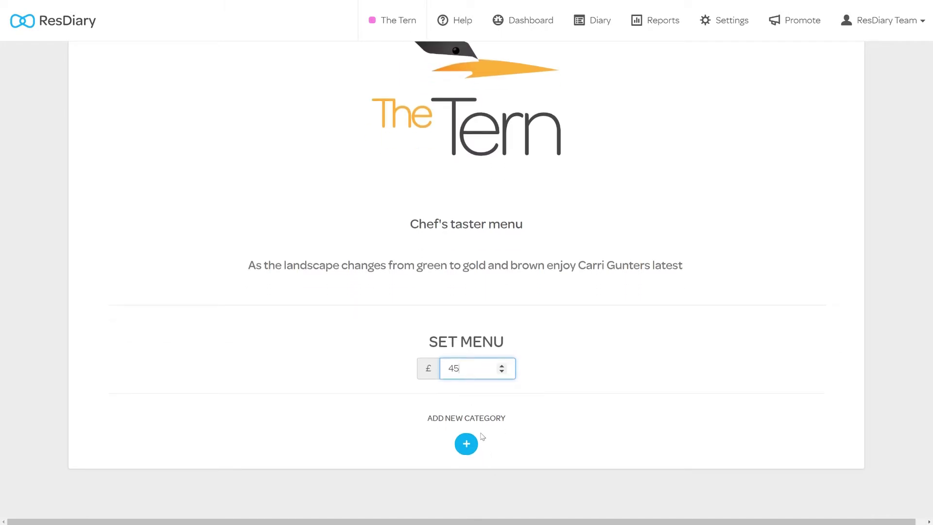
{"action": "left_click", "coordinate": [467, 443]}
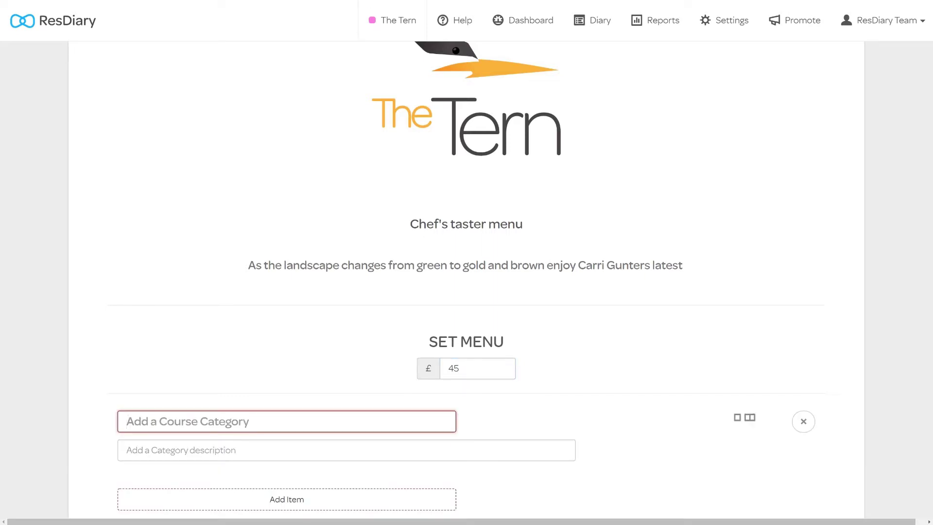
{"action": "type", "text": "3"}
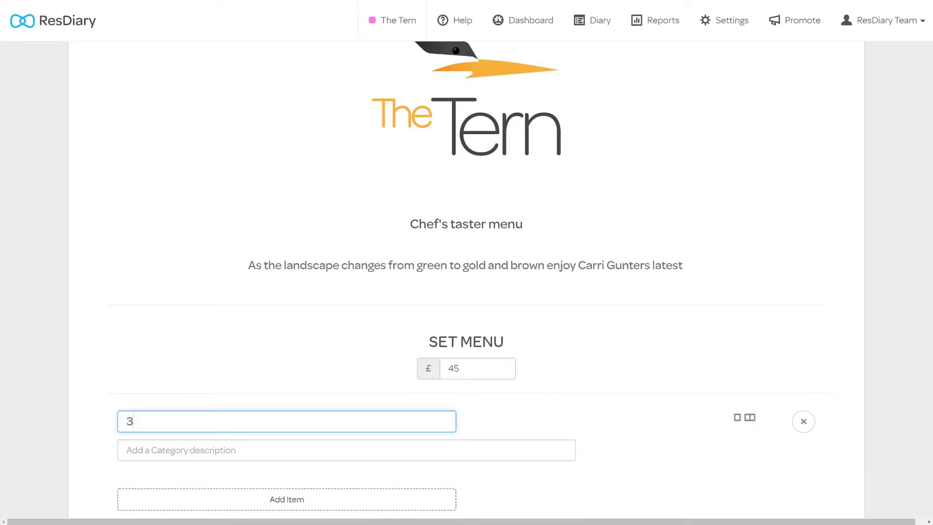
{"action": "type", "text": "rd course"}
- Add the existing item "Pressed ham hock and pork cheek" to the 3rd course of the set menu
{"action": "scroll", "coordinate": [471, 451], "scroll_direction": "down", "scroll_amount": 2}
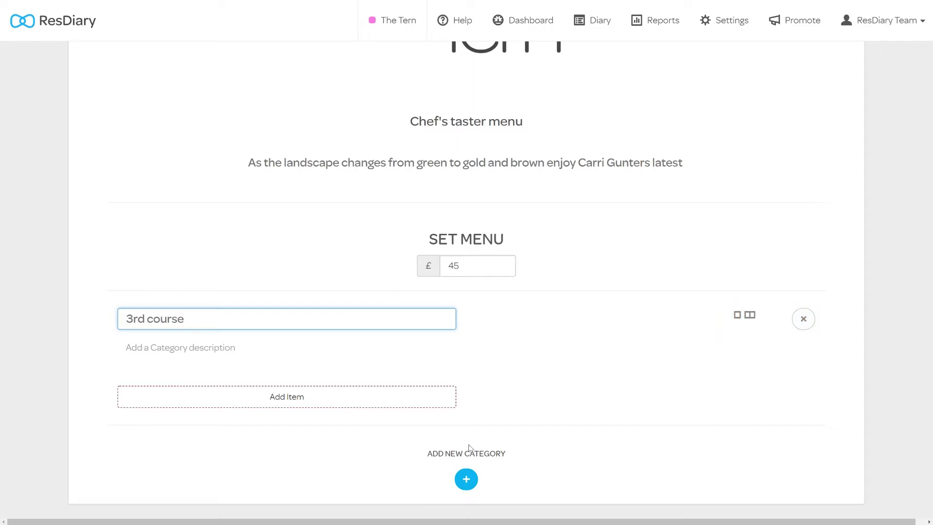
{"action": "left_click", "coordinate": [375, 397]}
{"action": "type", "text": "pre"}
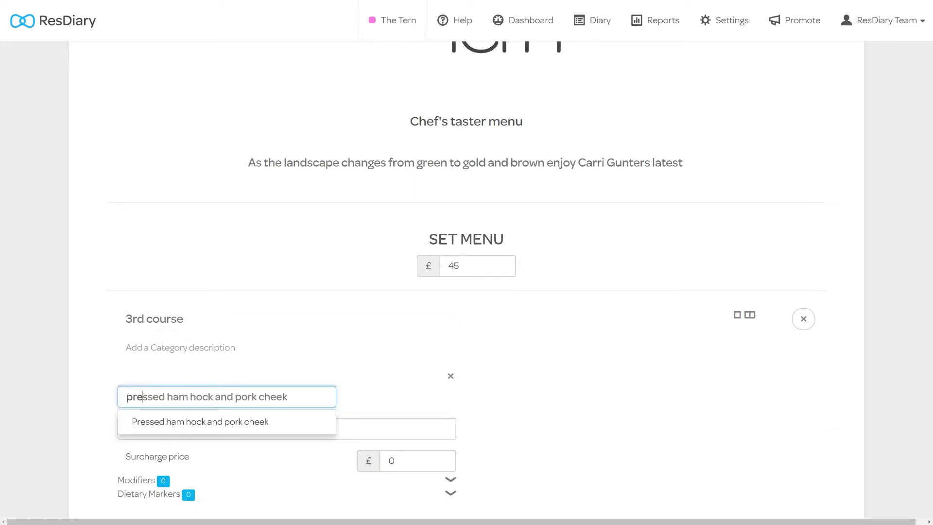
{"action": "left_click", "coordinate": [265, 420]}
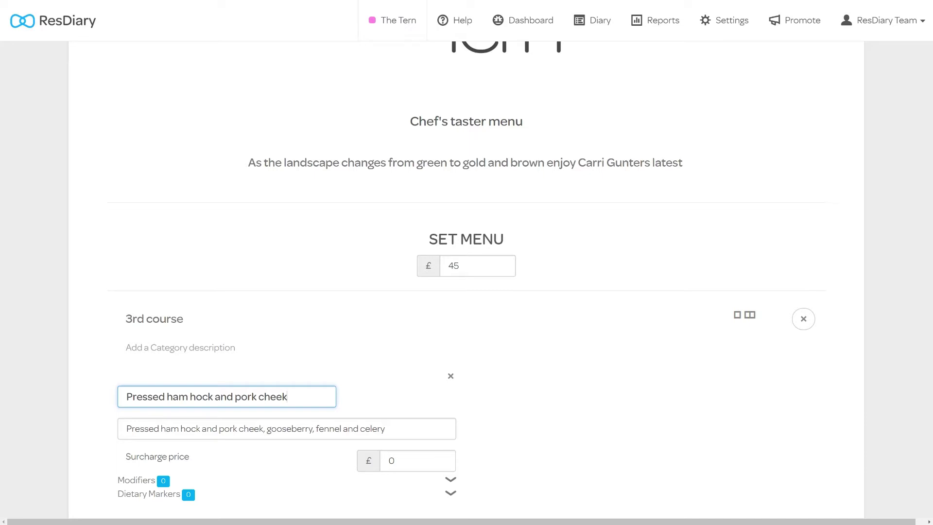
- Expand the modifier and dietary marker options of the pressed ham hock and pork cheek item
{"action": "scroll", "coordinate": [267, 427], "scroll_direction": "down", "scroll_amount": 2}
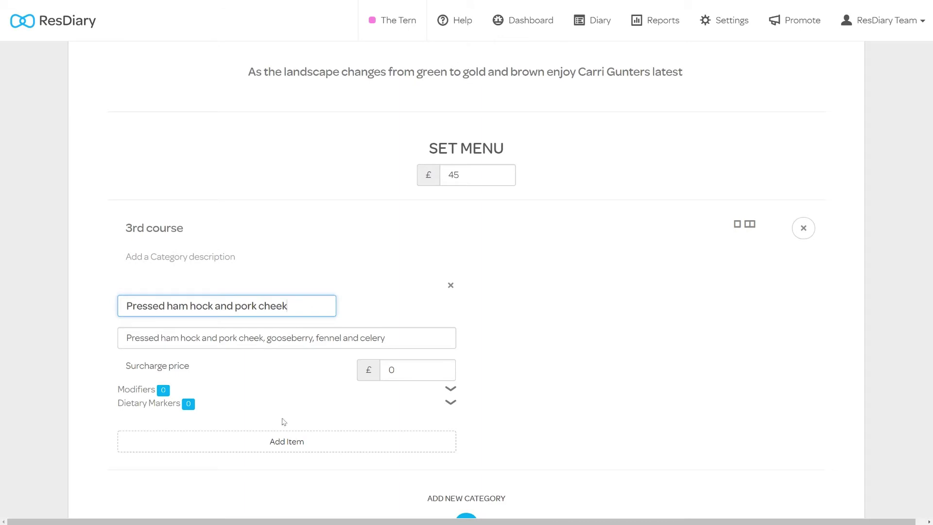
{"action": "left_click", "coordinate": [451, 389]}
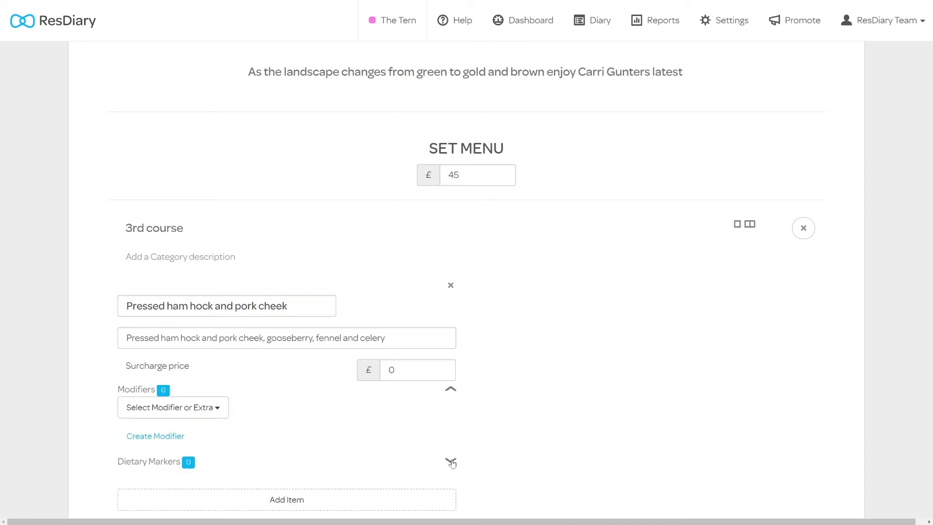
{"action": "left_click", "coordinate": [451, 462]}
{"action": "scroll", "coordinate": [451, 464], "scroll_direction": "down", "scroll_amount": 1}
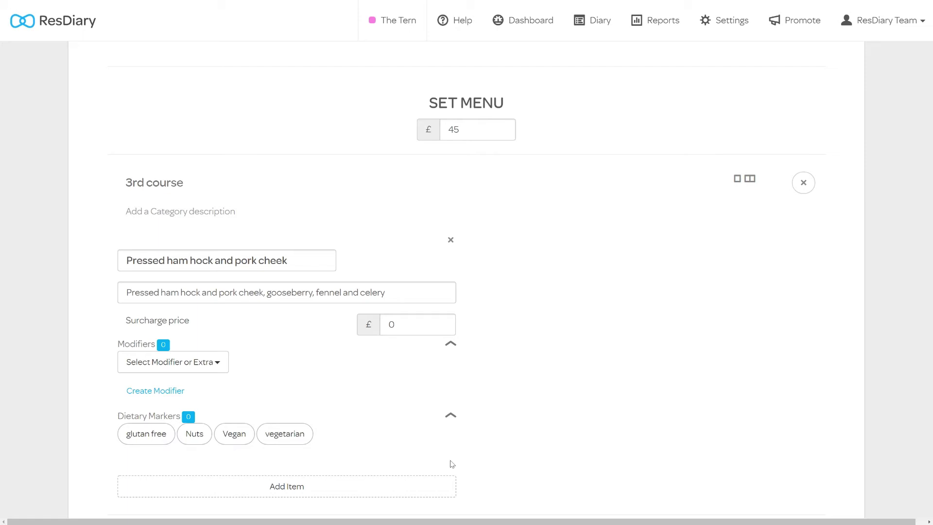
- Add the existing item "Heritage tomato tart" as a second choice in the 3rd course
{"action": "left_click", "coordinate": [402, 488]}
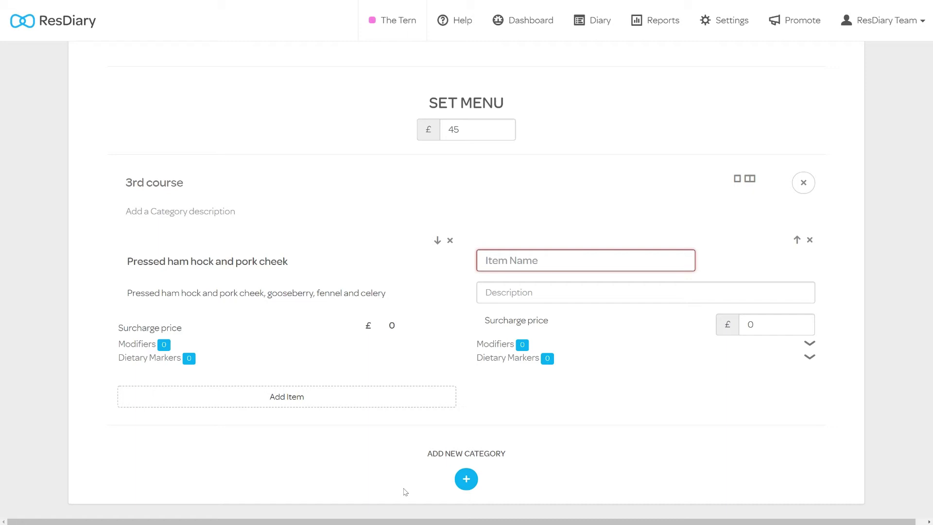
{"action": "type", "text": "hera"}
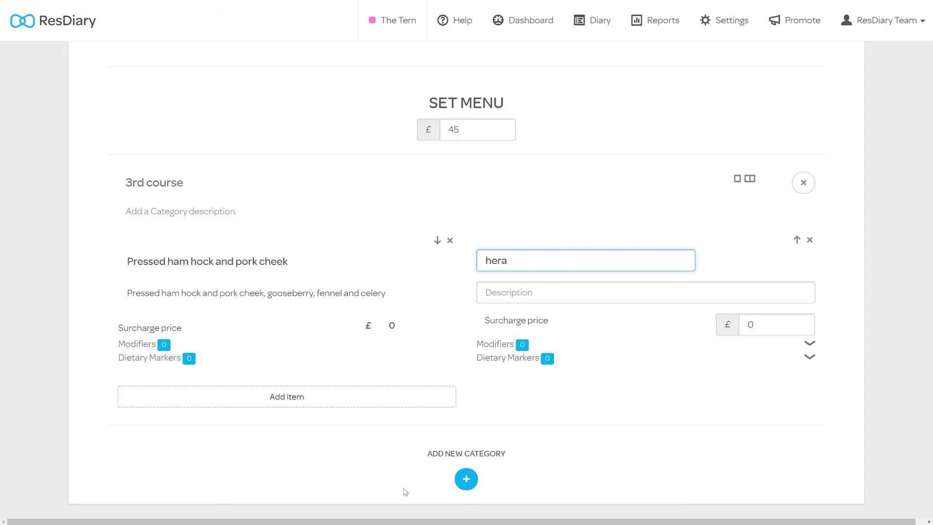
{"action": "key", "text": "BackSpace"}
{"action": "type", "text": "it"}
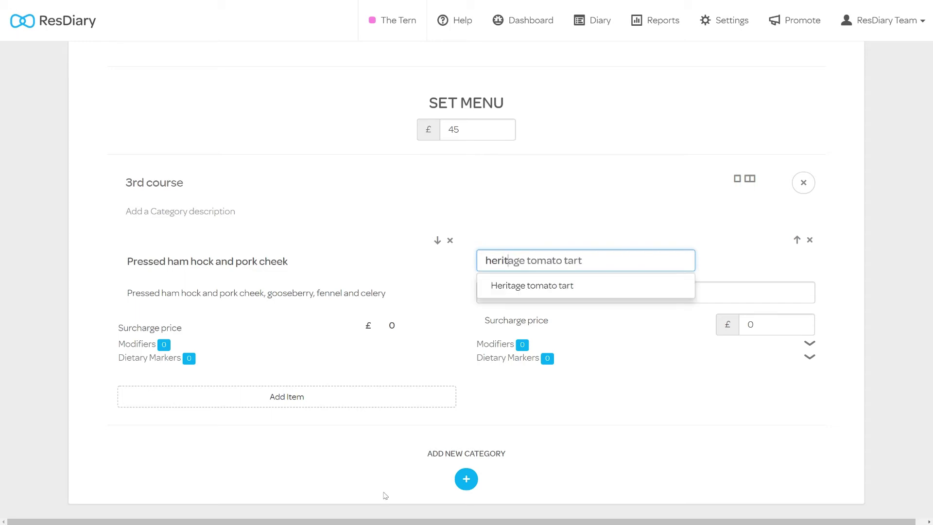
{"action": "left_click", "coordinate": [533, 291]}
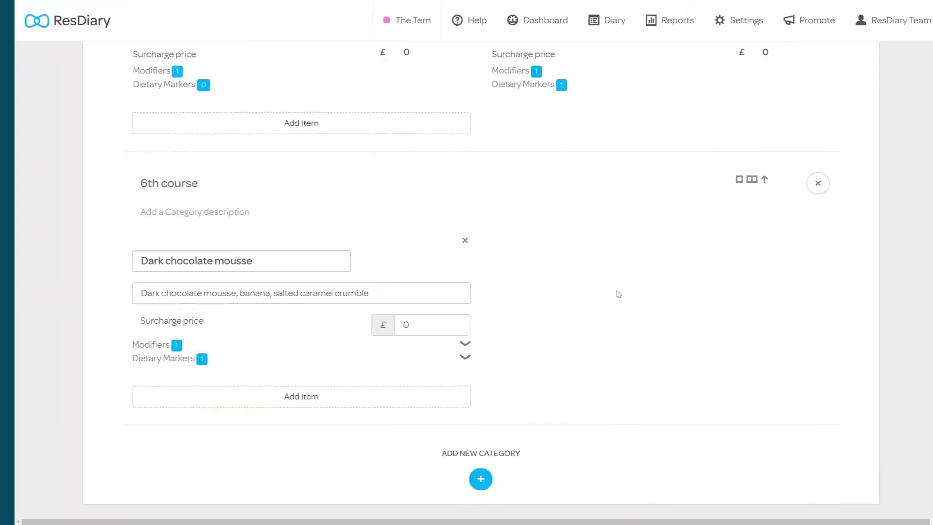
- Save the completed taster menu and preview it as diners see it, down to the dietary markers
{"action": "scroll", "coordinate": [604, 294], "scroll_direction": "up", "scroll_amount": 20}
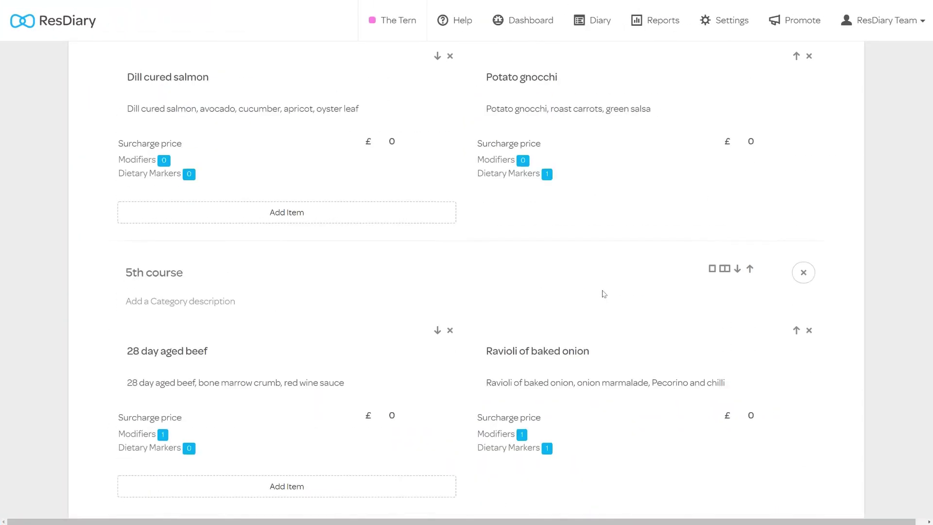
{"action": "scroll", "coordinate": [604, 294], "scroll_direction": "up", "scroll_amount": 4}
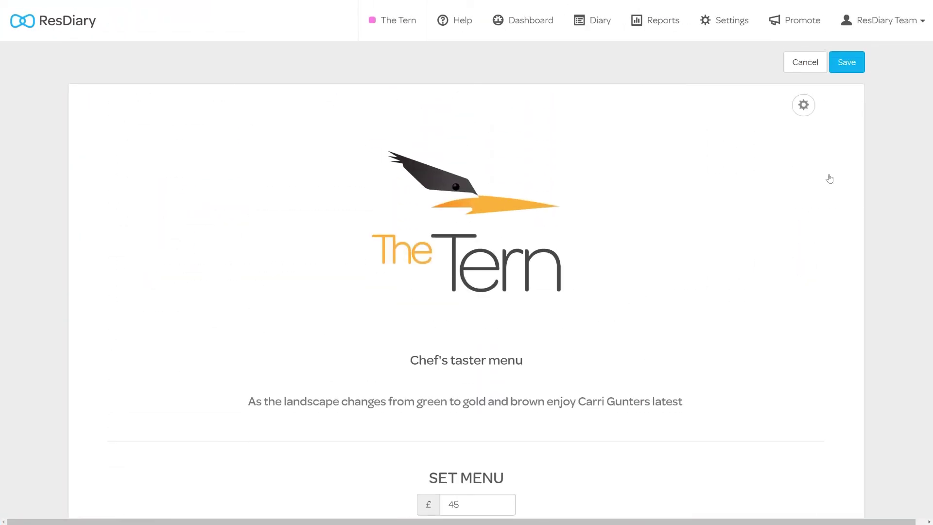
{"action": "left_click", "coordinate": [835, 66]}
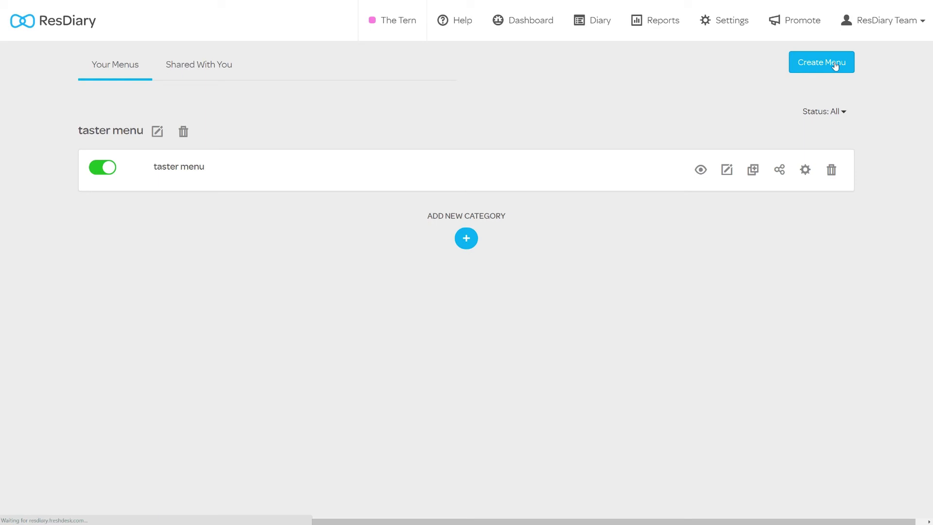
{"action": "left_click", "coordinate": [700, 170]}
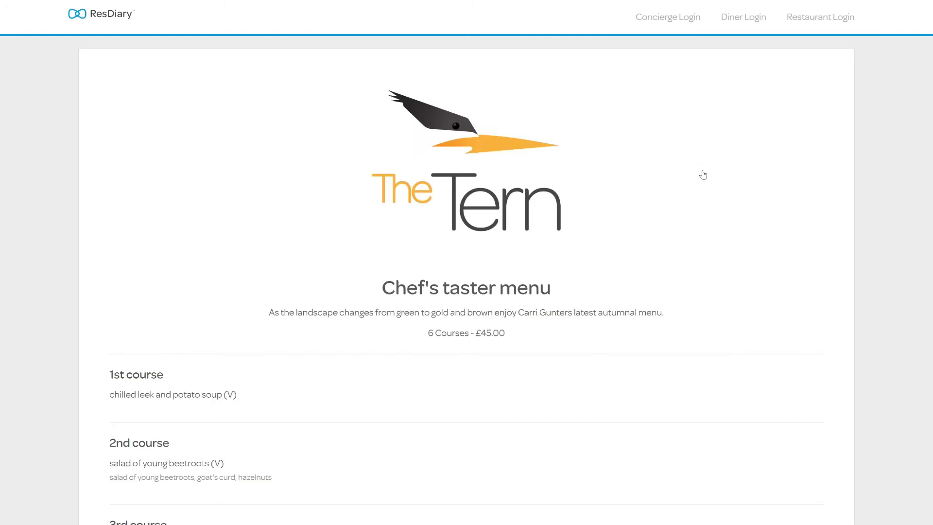
{"action": "scroll", "coordinate": [703, 175], "scroll_direction": "down", "scroll_amount": 6}
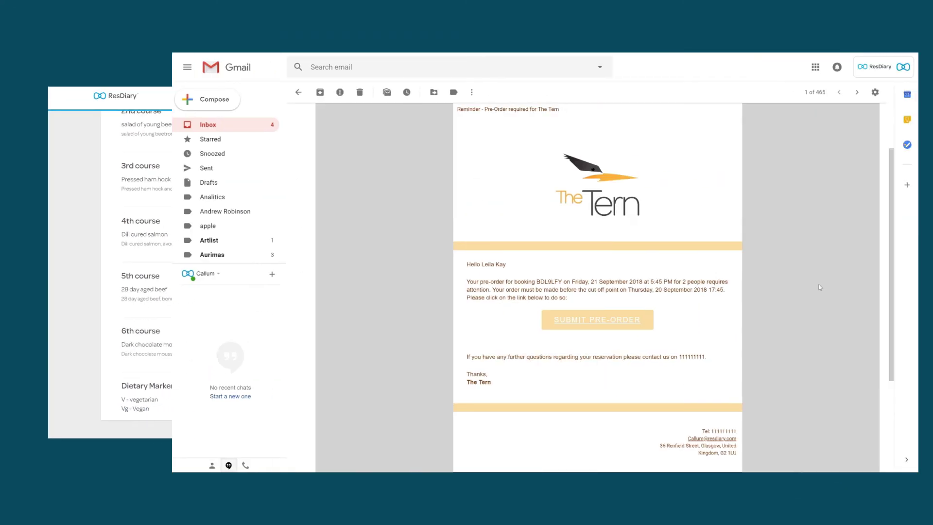
- Open the pre-order form from the Gmail reminder and choose pressed ham hock and pork cheek for the 3rd course plus a 4th-course dish
{"action": "left_click", "coordinate": [616, 323]}
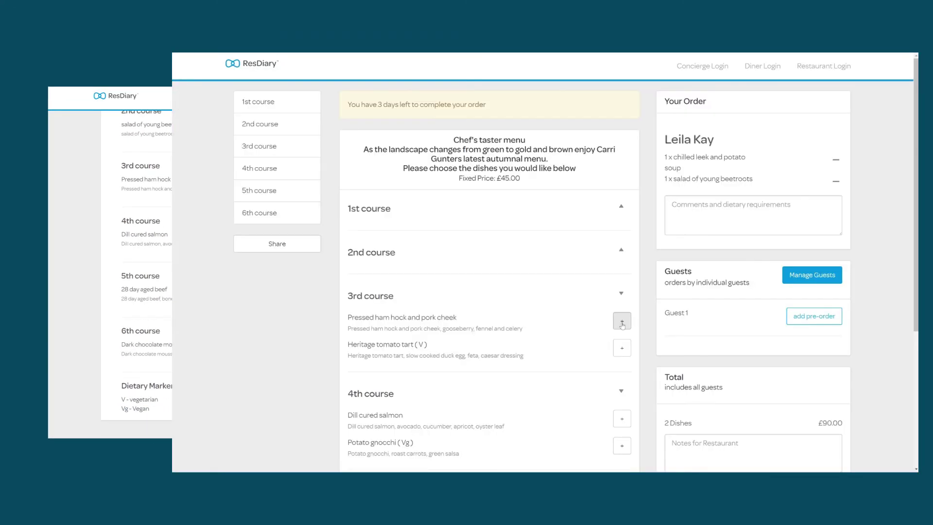
{"action": "left_click", "coordinate": [618, 322]}
{"action": "left_click", "coordinate": [617, 371]}
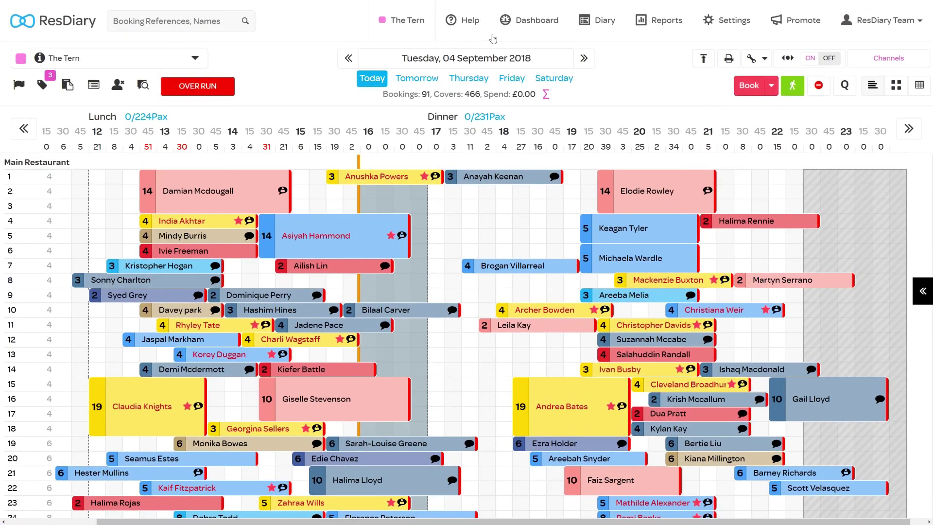
- Open the help options from the ResDiary booking diary
{"action": "left_click", "coordinate": [472, 20]}
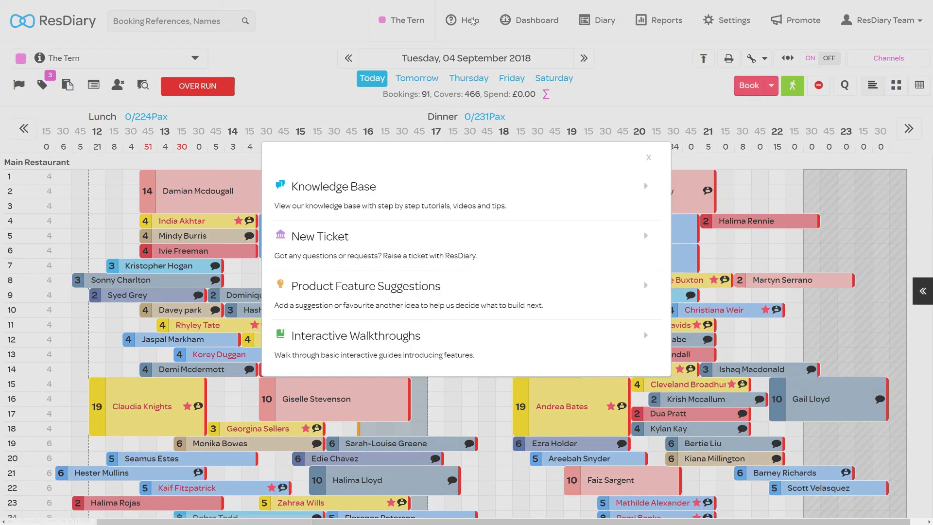